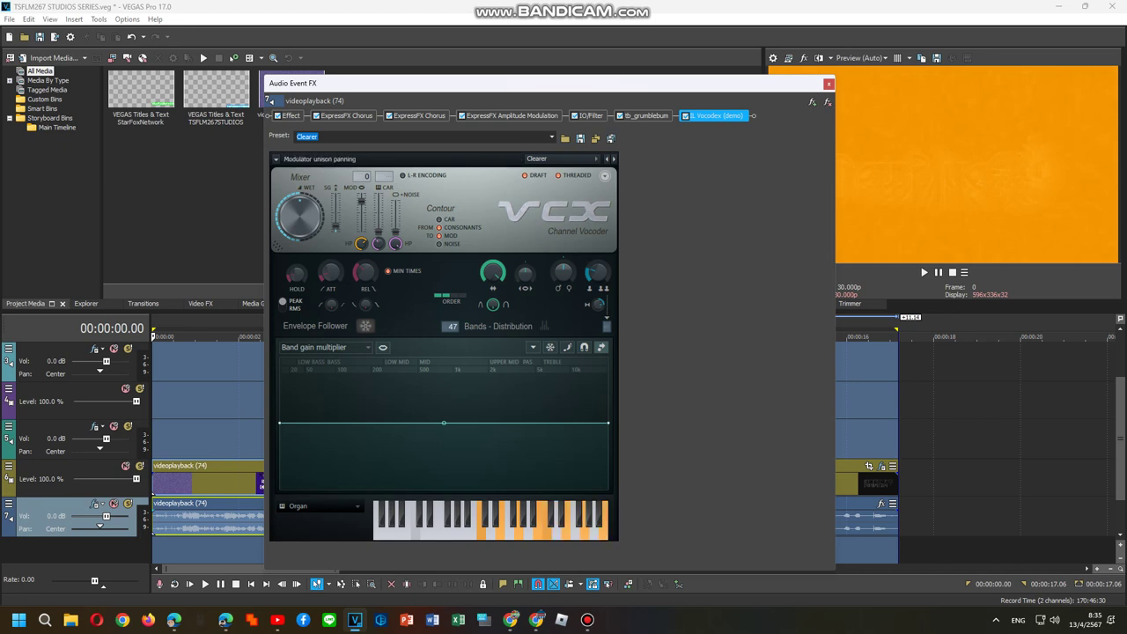
Apply the Toneup V1 FX package to the middle videoplayback (74) audio event
key(alt+F4)
right_click(551, 520)
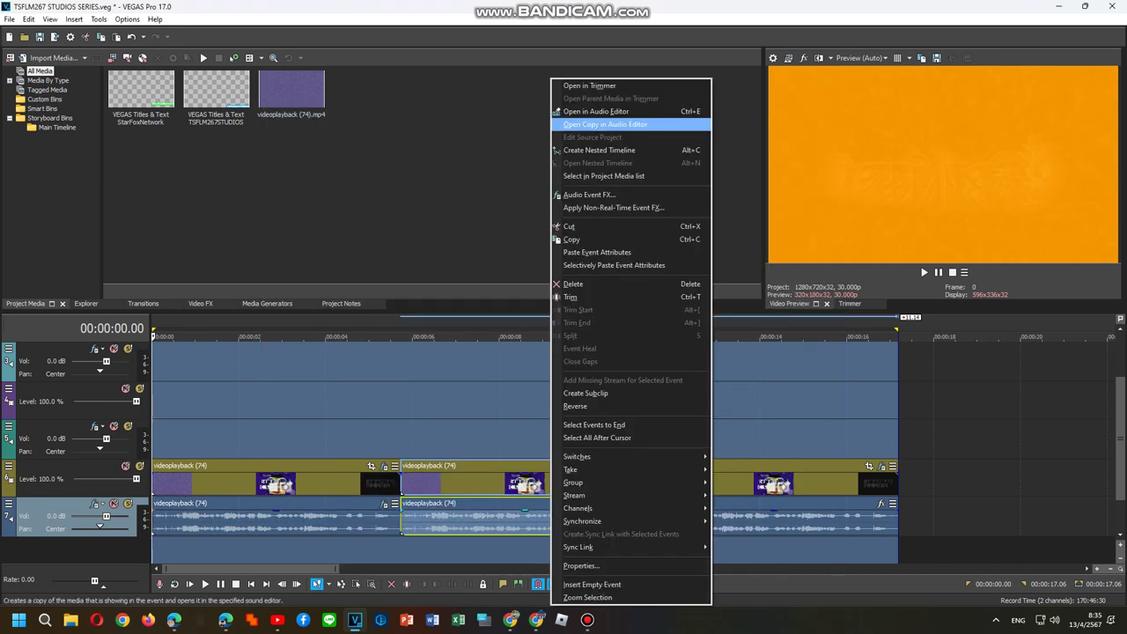
click(592, 193)
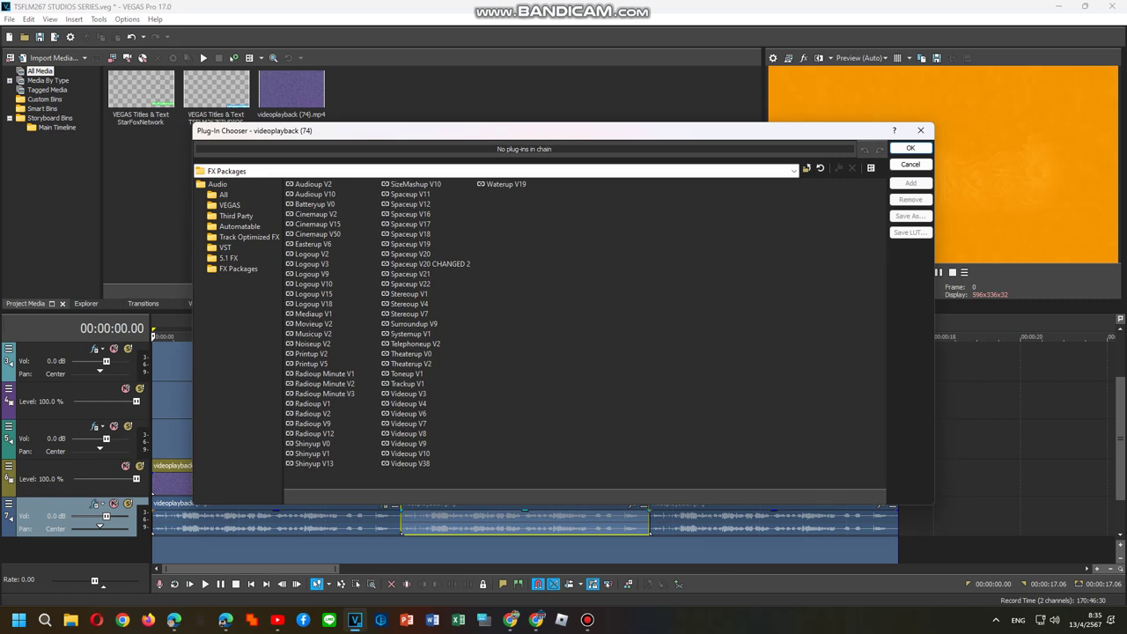
click(406, 374)
click(911, 148)
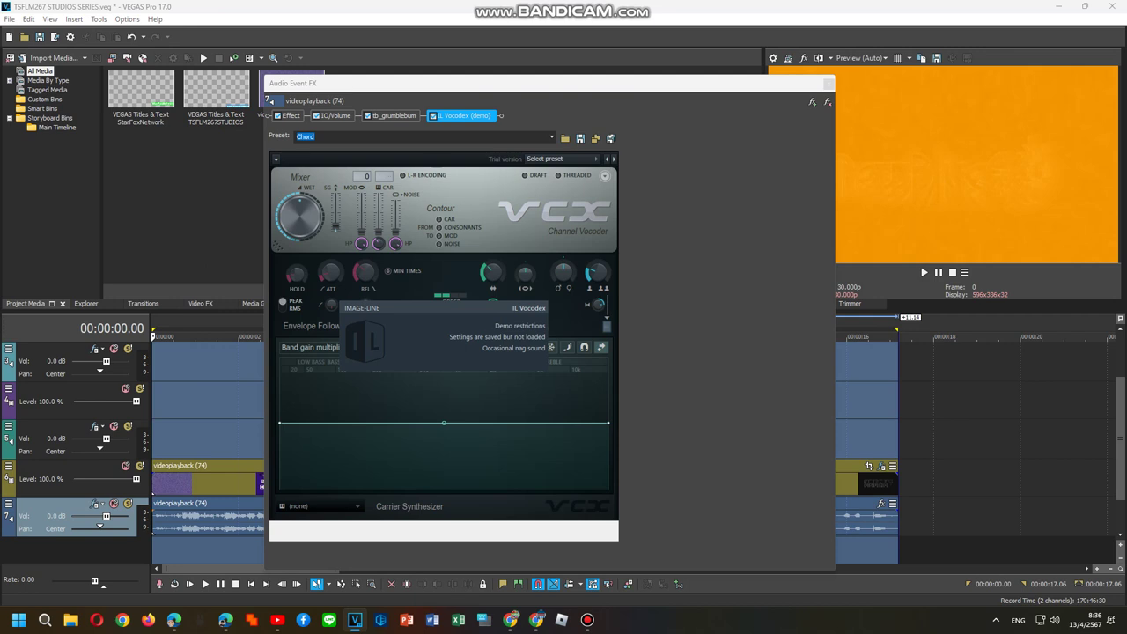
Load the Clearer preset in the middle audio event's IL Vocodex effect and close its effect settings
click(544, 159)
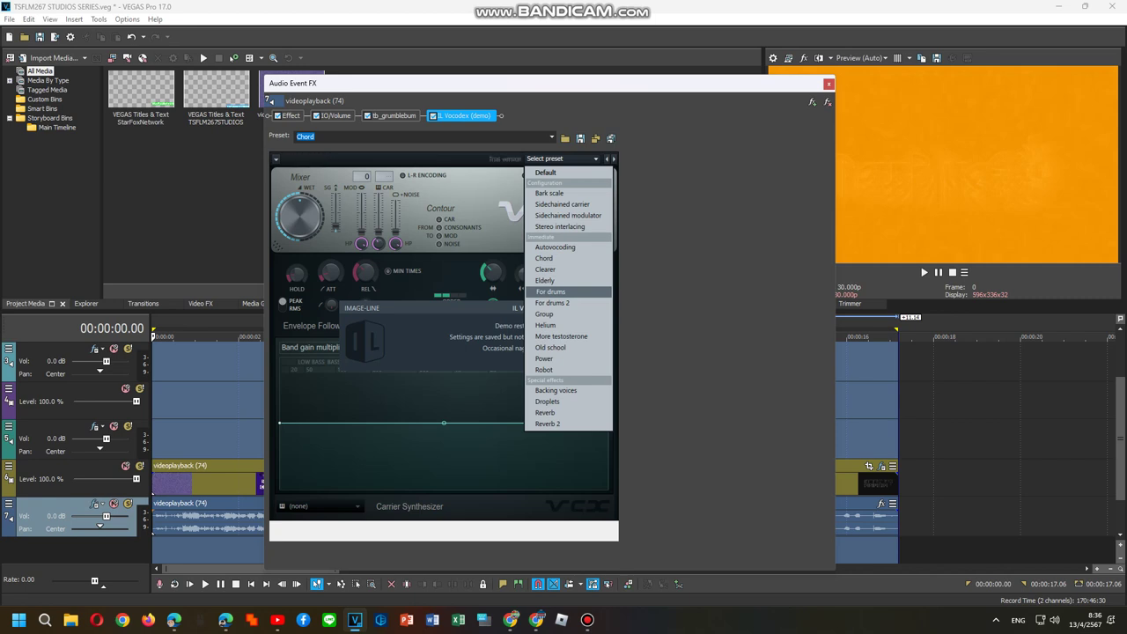
click(545, 270)
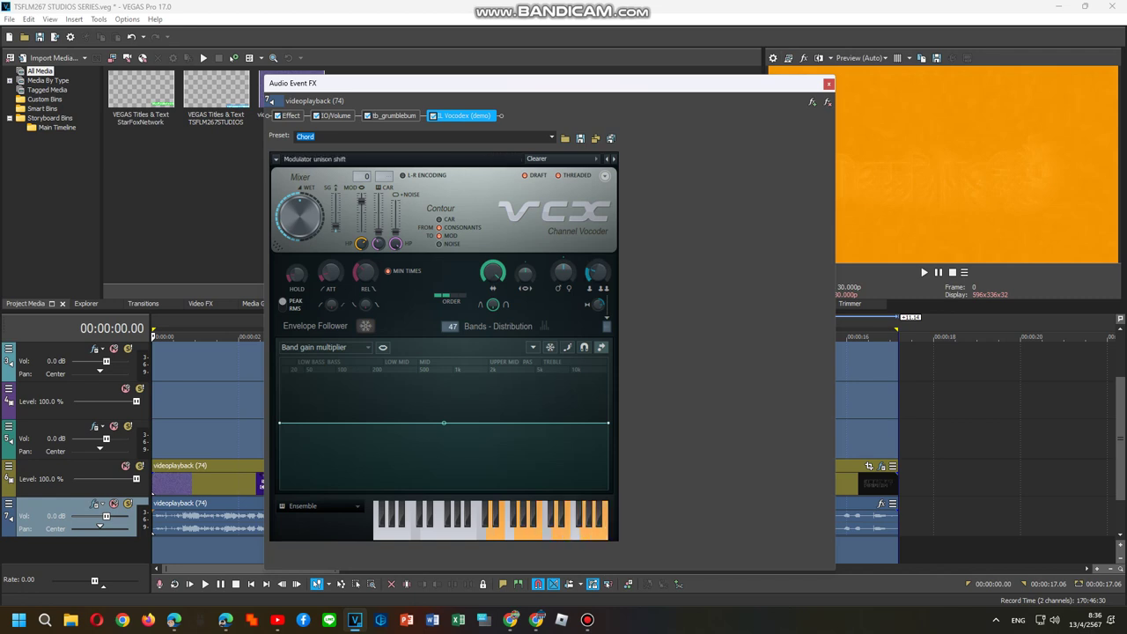
click(828, 83)
Apply the Systemup V1 FX package to the third videoplayback (74) audio event
right_click(727, 536)
right_click(705, 520)
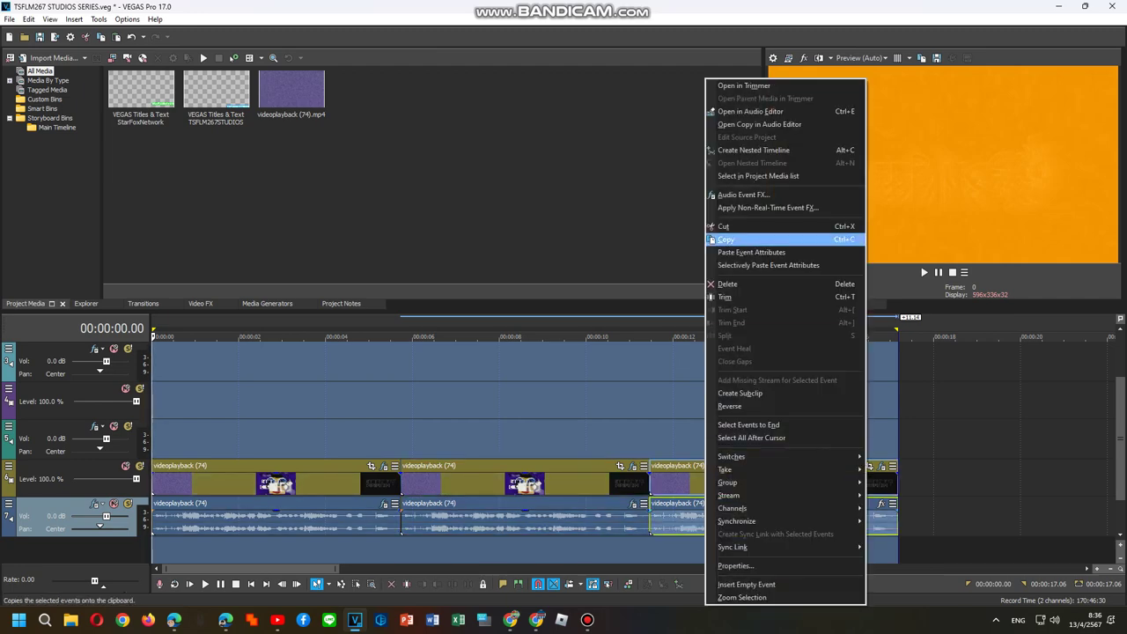
click(746, 195)
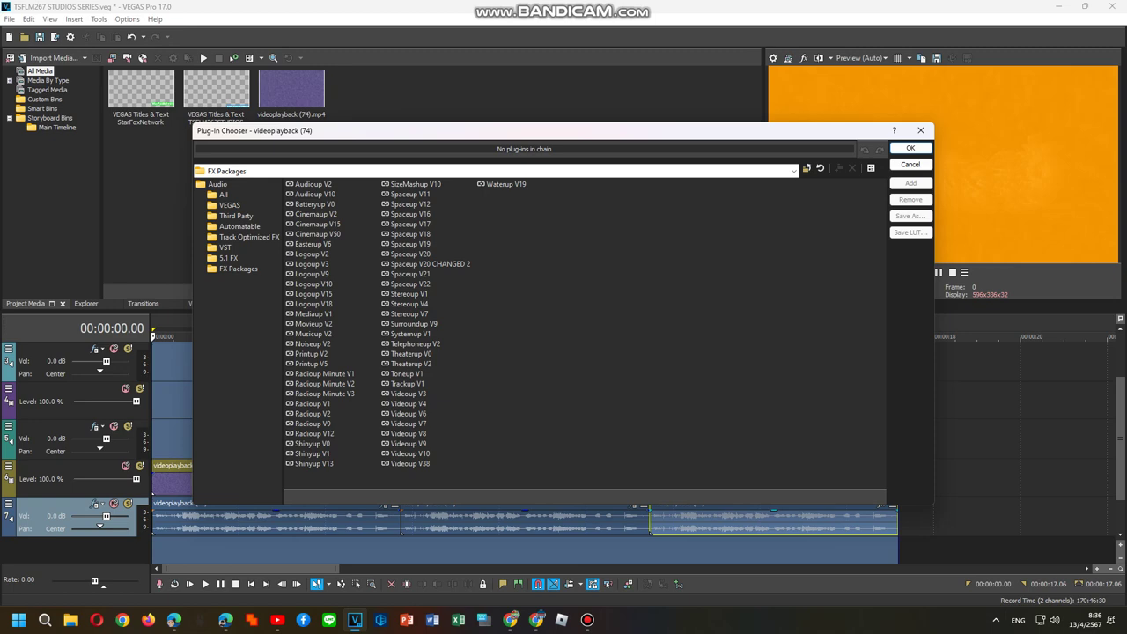
double_click(410, 334)
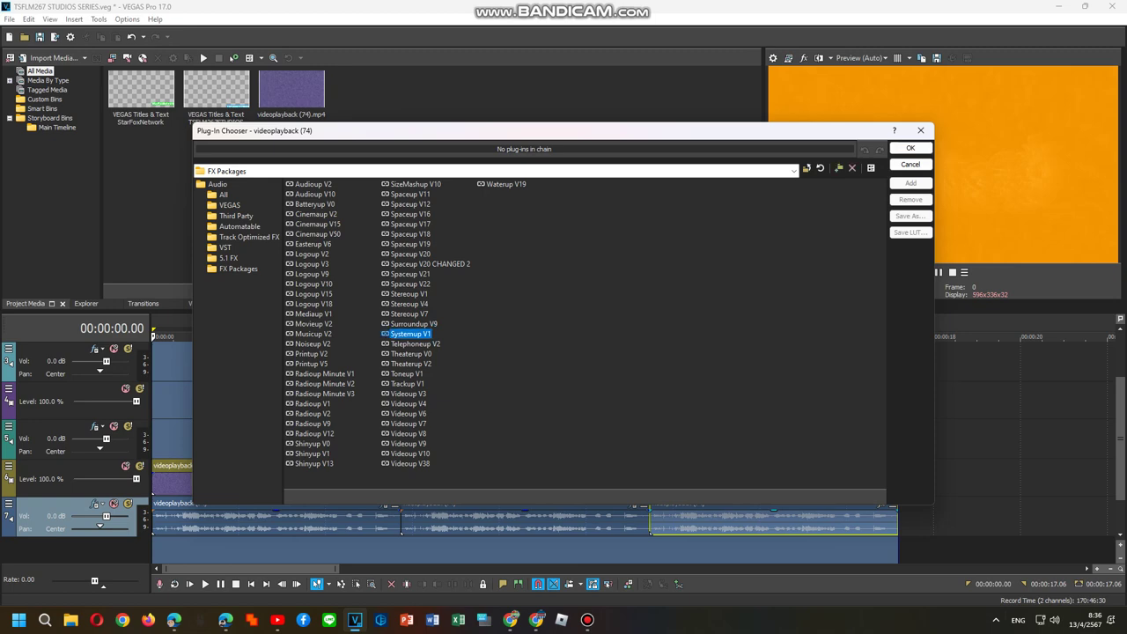
click(910, 148)
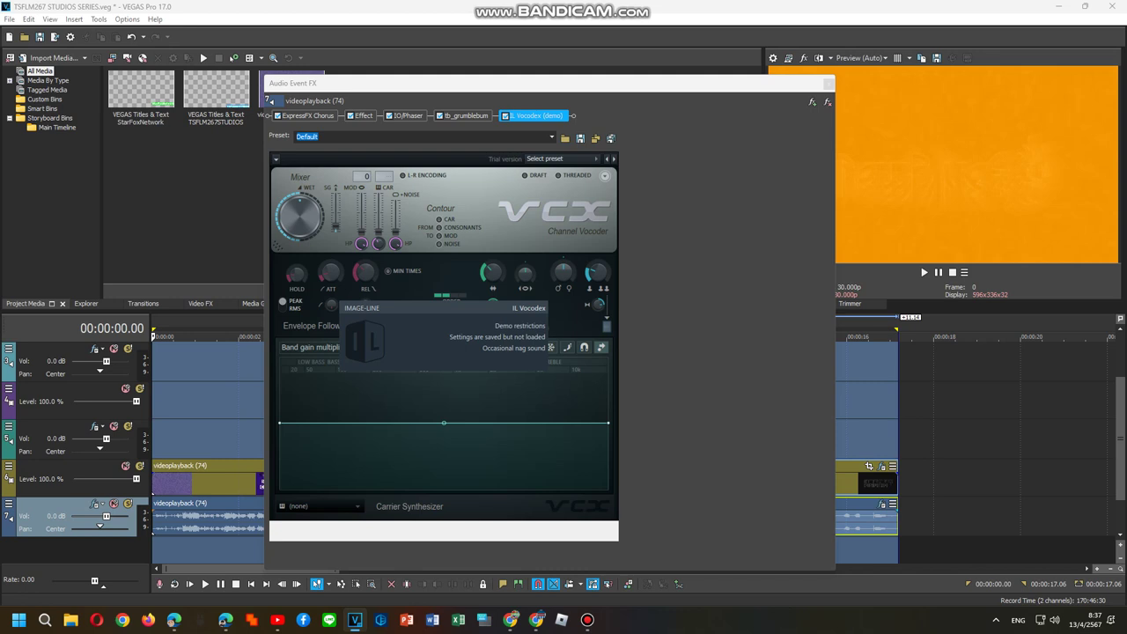
Load the Clearer preset in the third audio event's IL Vocodex and set its carrier to Flanged pulse
click(544, 158)
click(563, 269)
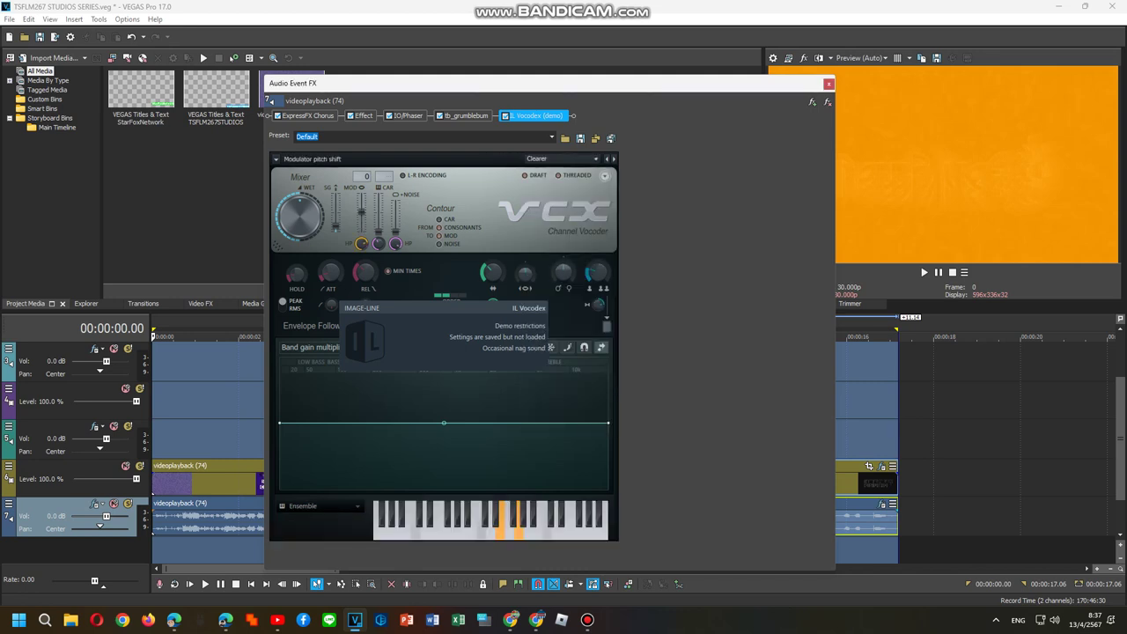
click(302, 505)
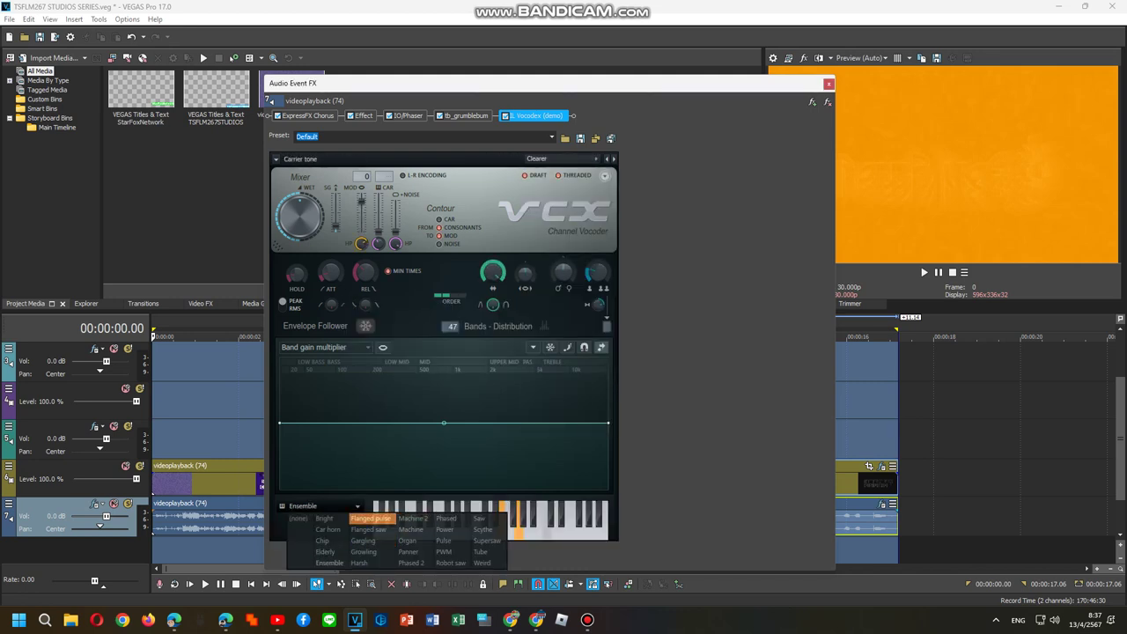
click(371, 517)
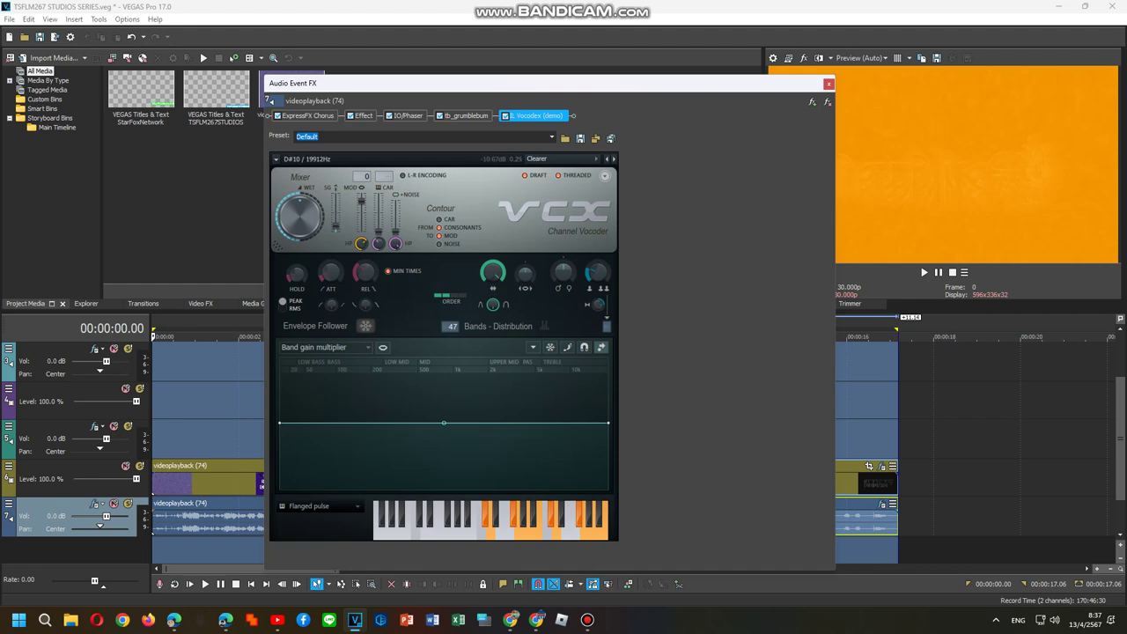
click(828, 83)
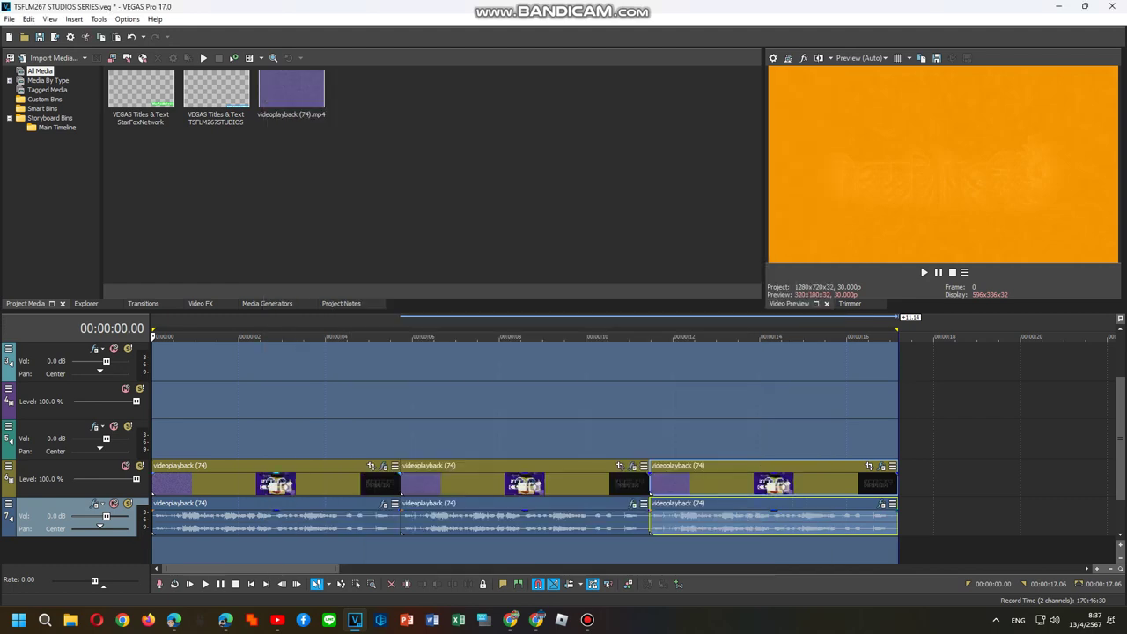
Review the Wiggle, Warp and Light Rays settings in the first video event's effect chain
right_click(282, 482)
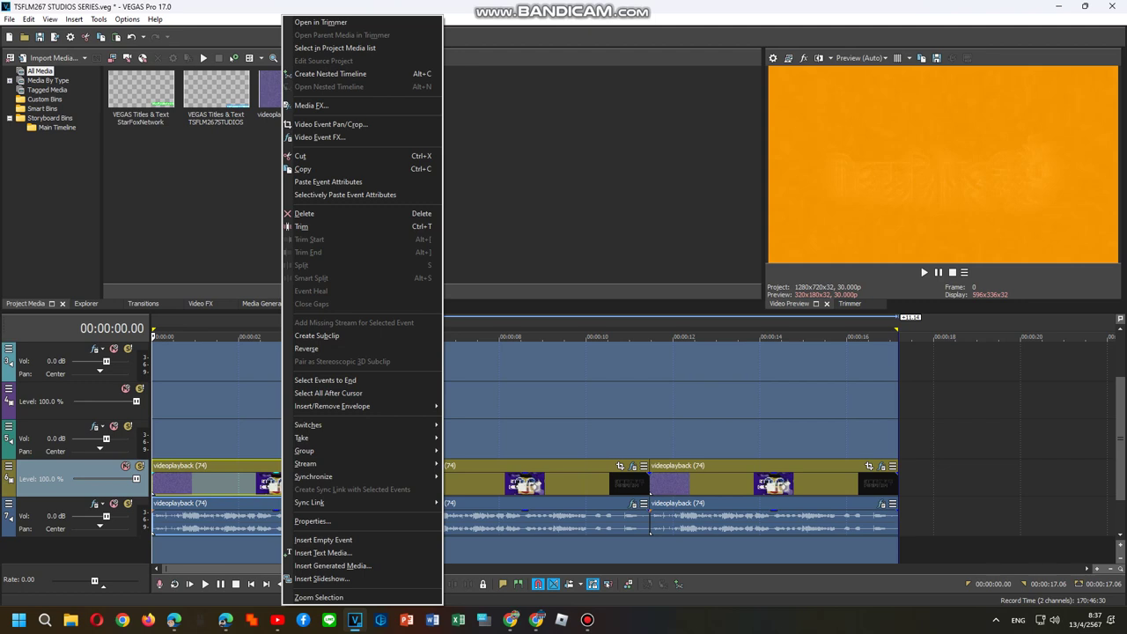
click(319, 137)
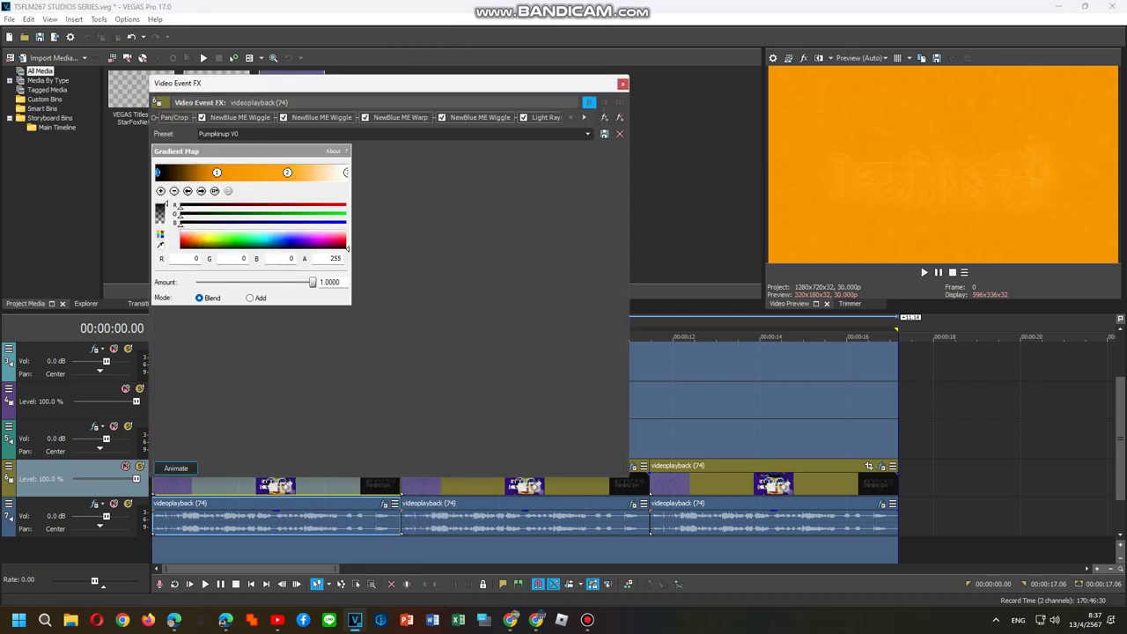
click(240, 117)
click(321, 117)
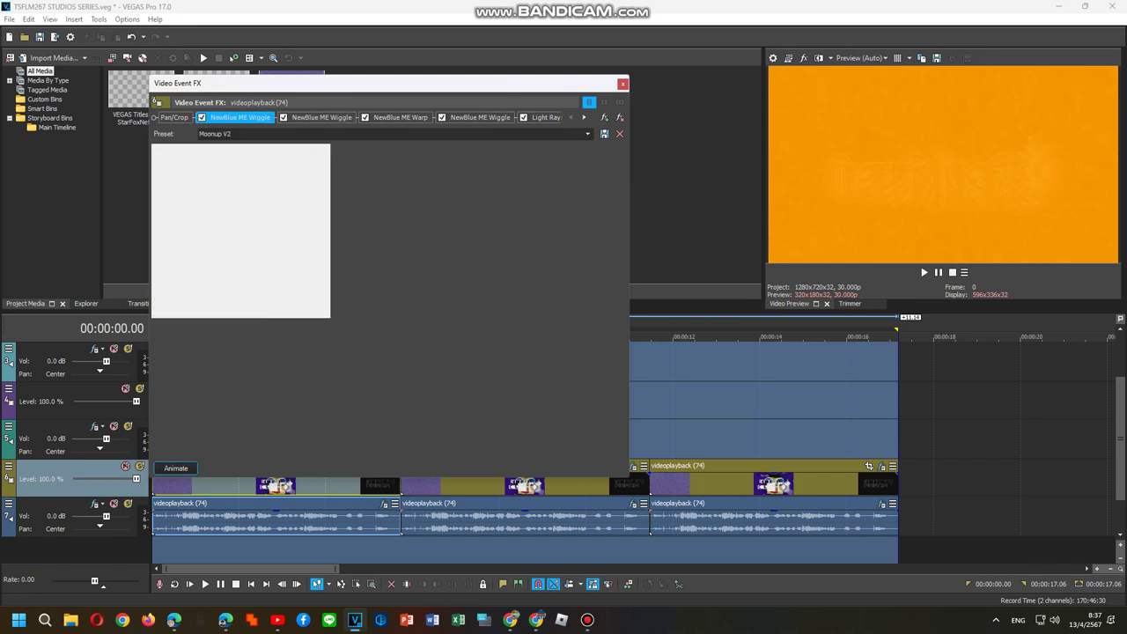
click(400, 117)
click(480, 117)
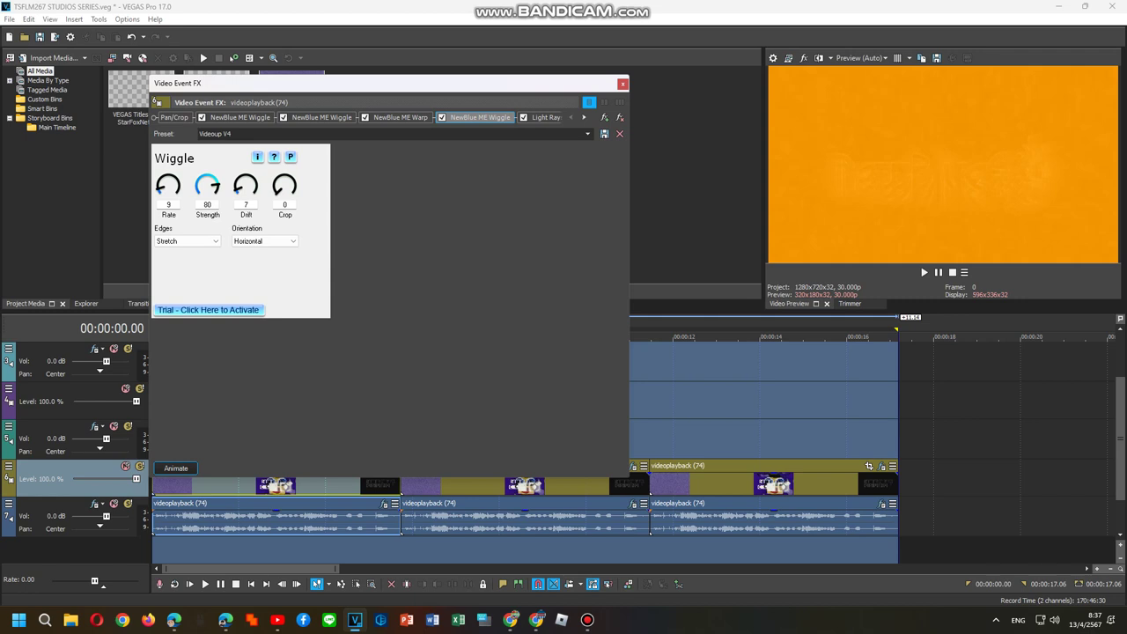
click(544, 117)
click(570, 117)
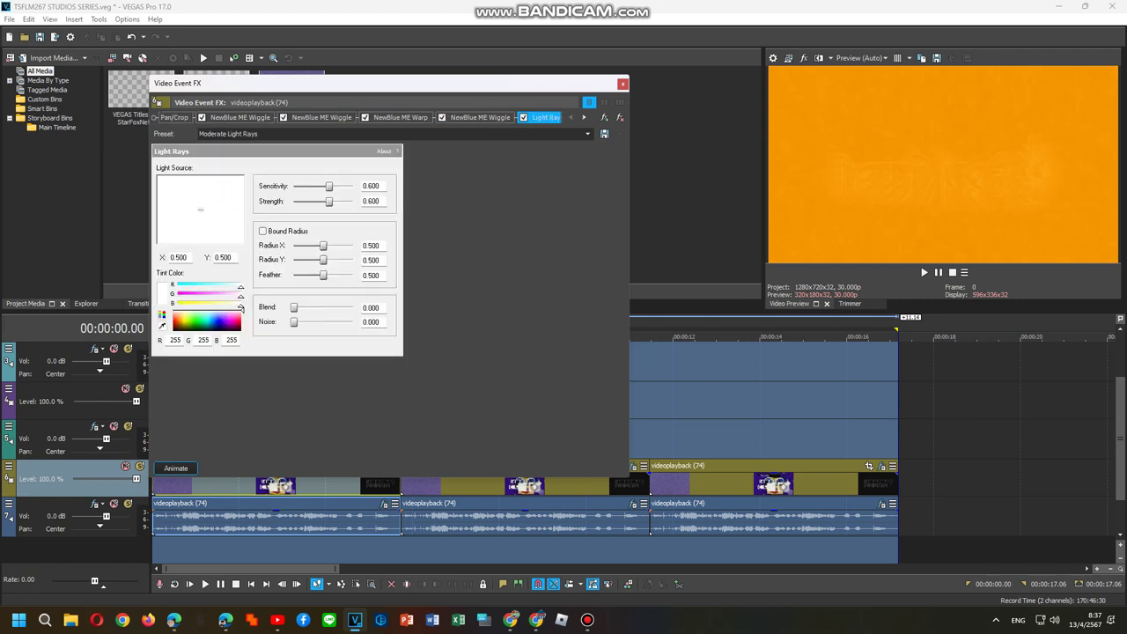
Examine each colour point of the first video event's Gradient Map, then close its effect settings
click(583, 118)
click(512, 117)
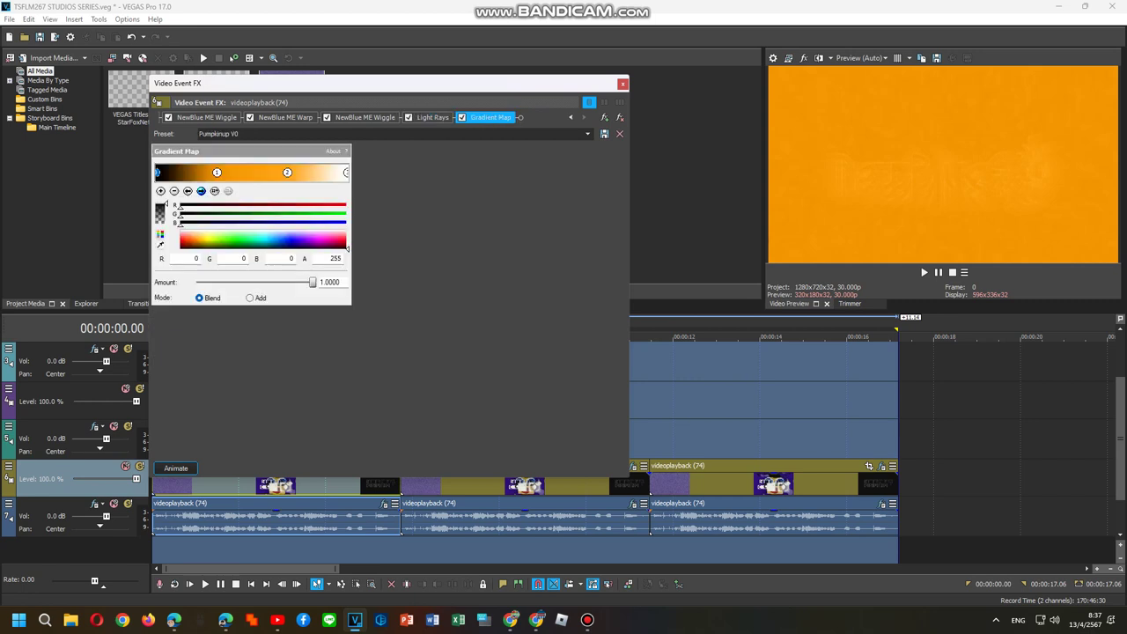
click(201, 191)
click(201, 191)
click(200, 191)
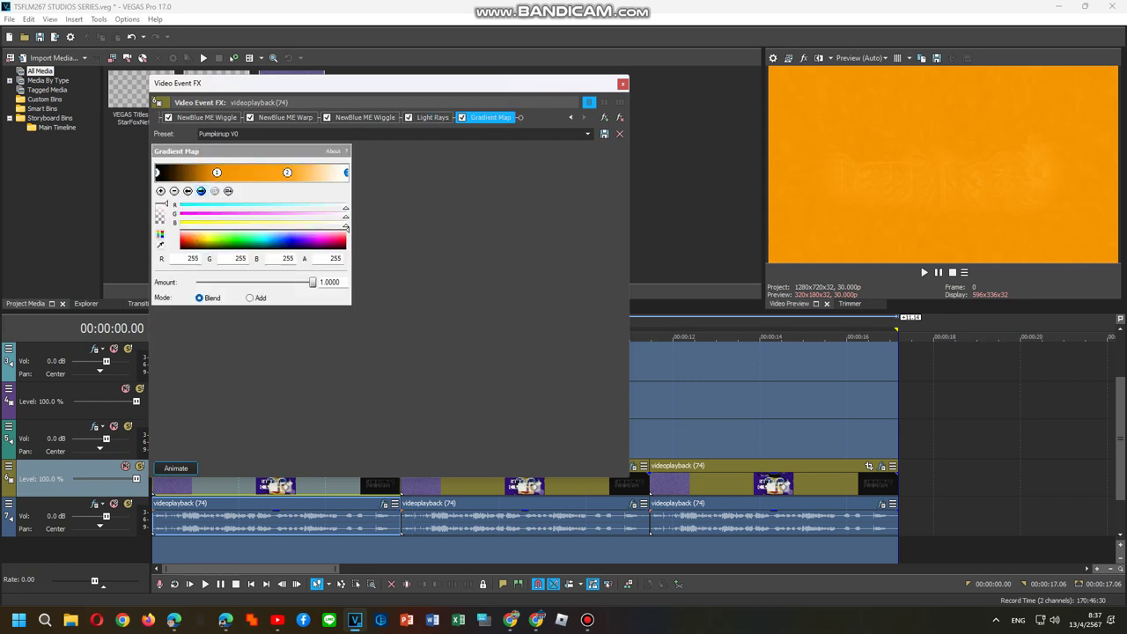
click(623, 83)
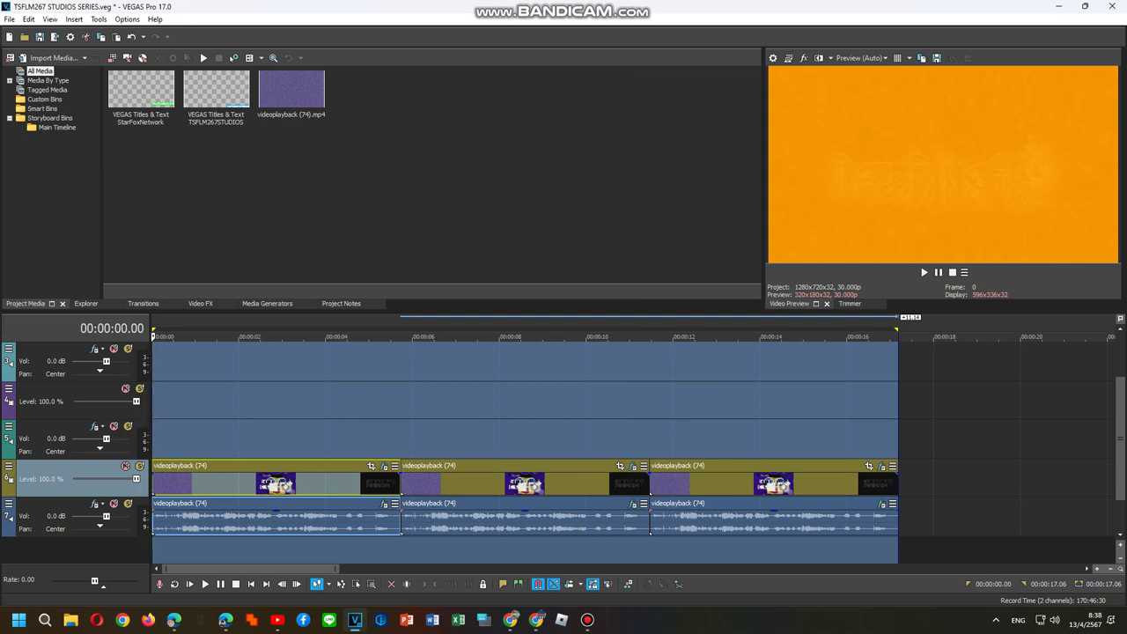
Review the Wiggle, Ripple and Glow settings in the middle video event's effect chain
right_click(629, 482)
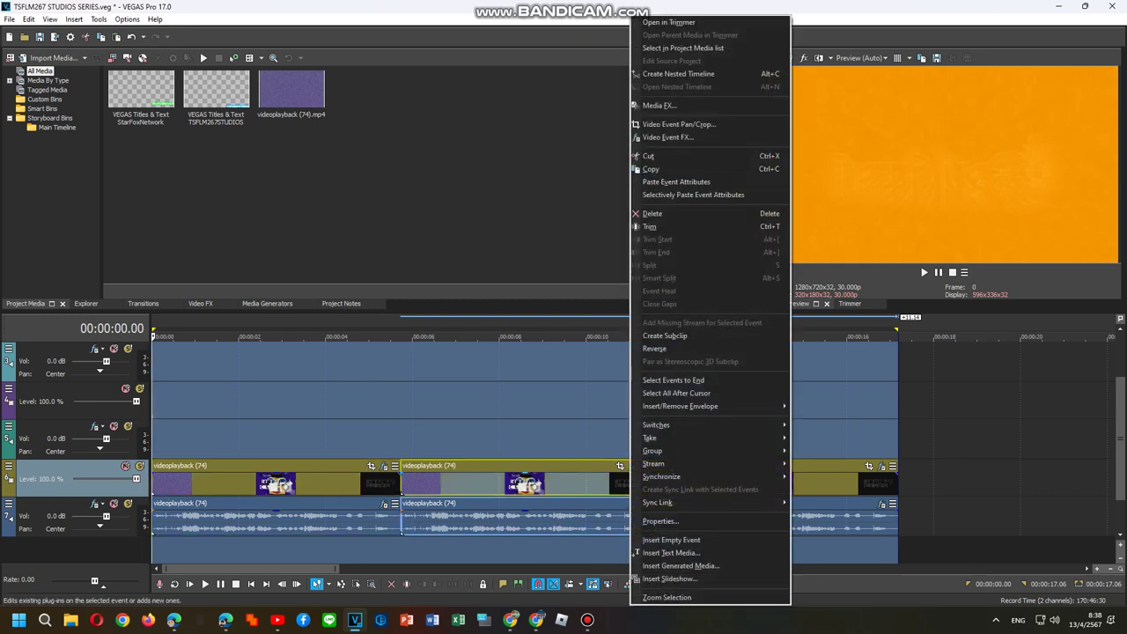
click(668, 137)
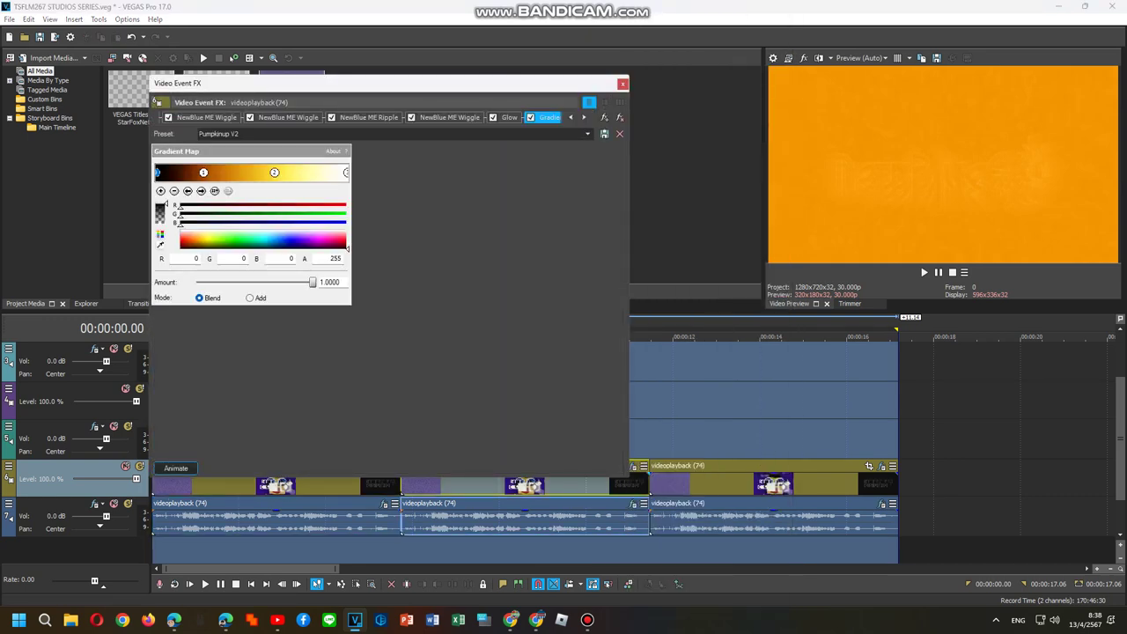
click(571, 117)
click(571, 117)
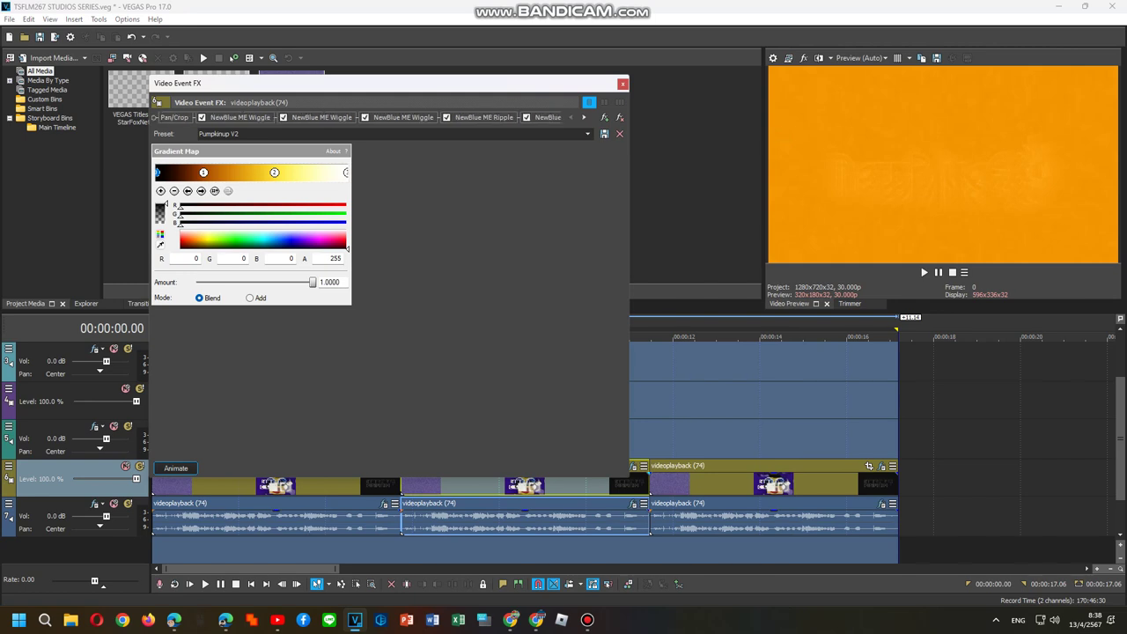
click(239, 117)
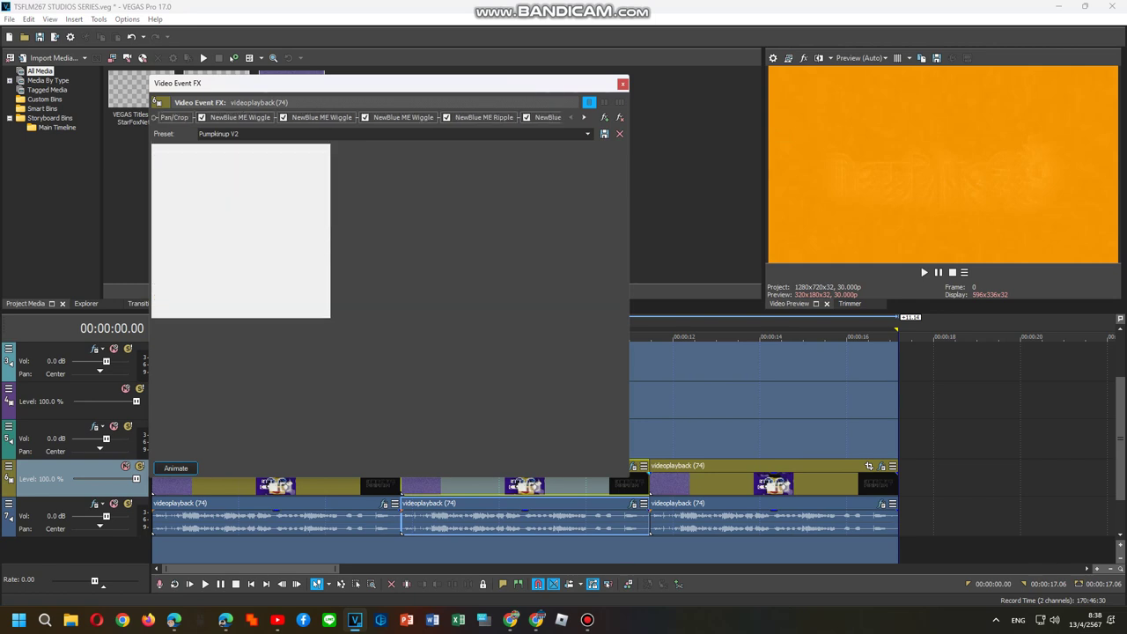
click(321, 117)
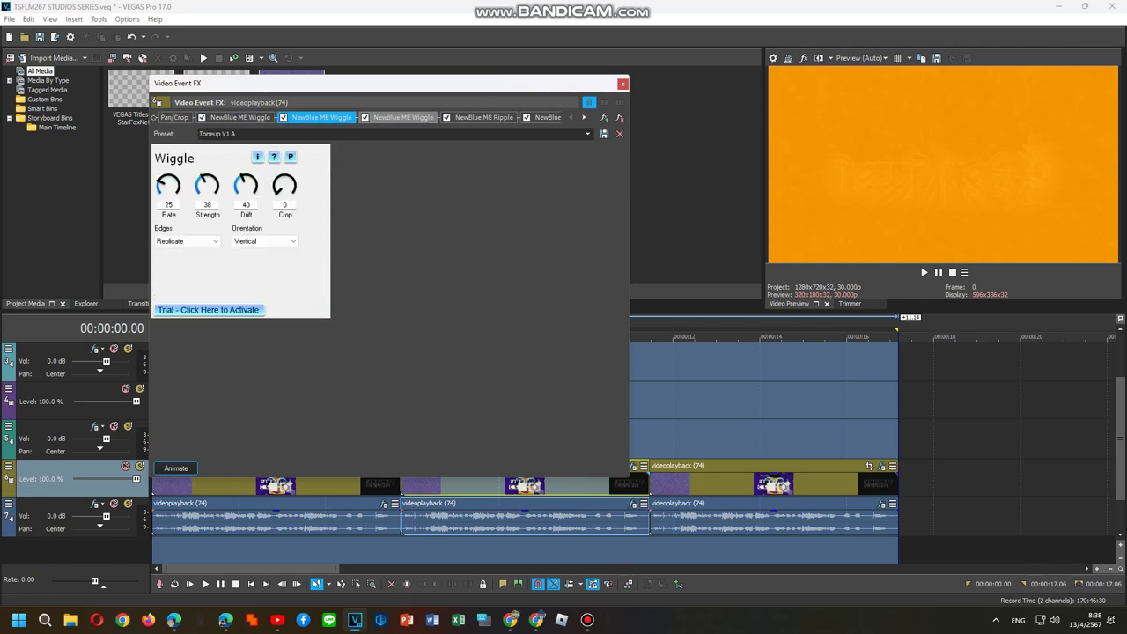
click(403, 117)
click(483, 117)
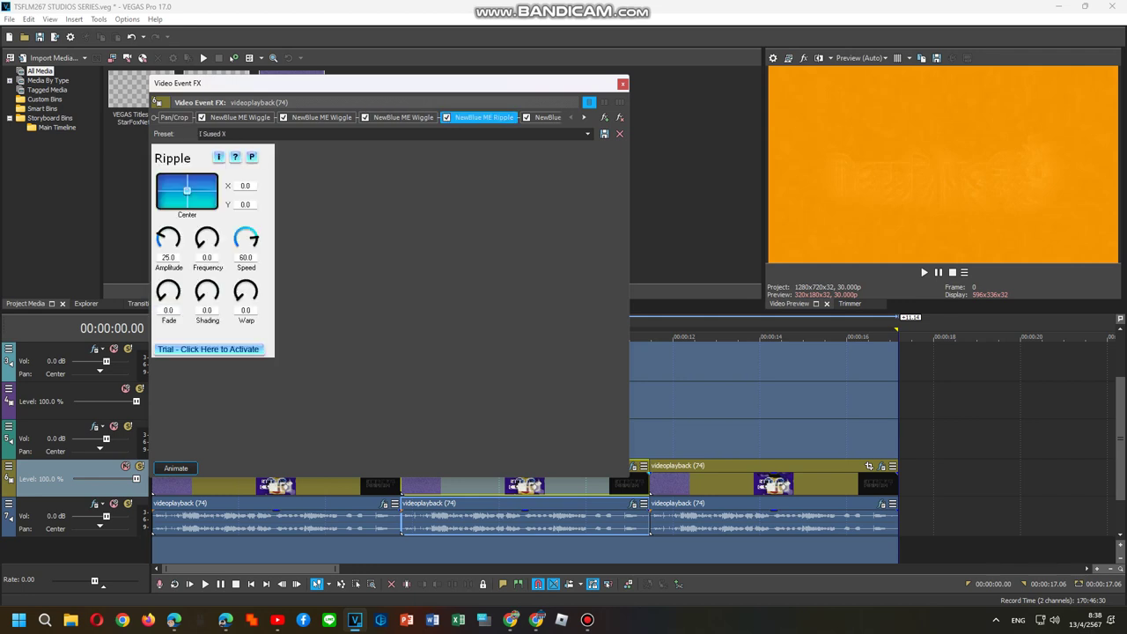
click(547, 117)
click(427, 117)
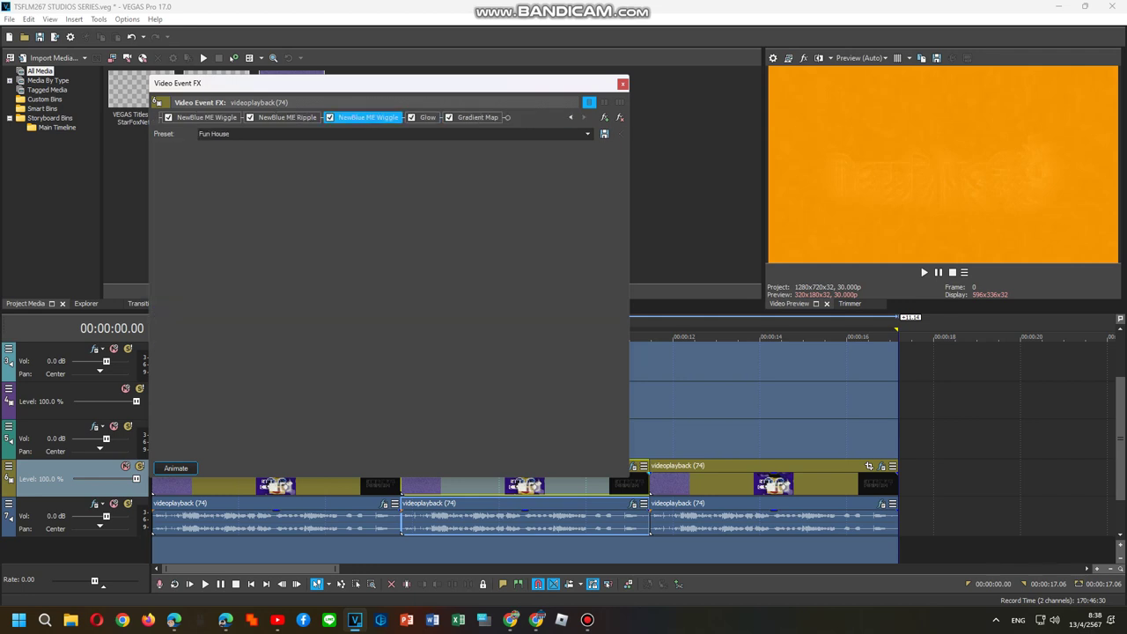
Examine each colour point of the middle video event's Gradient Map
click(477, 117)
click(201, 191)
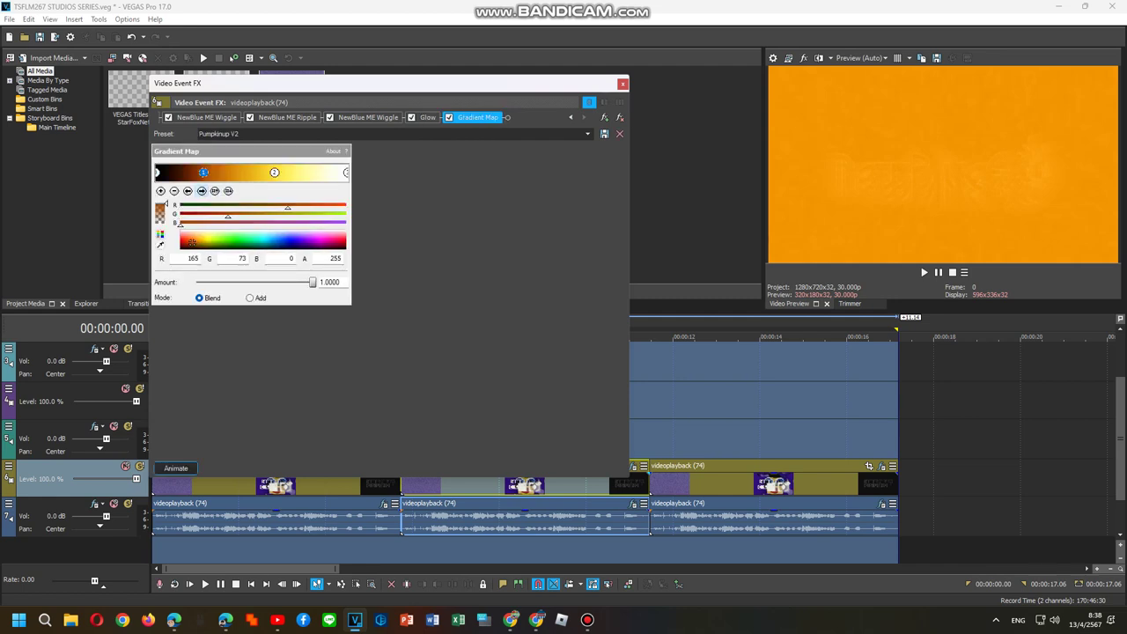
click(201, 191)
click(201, 191)
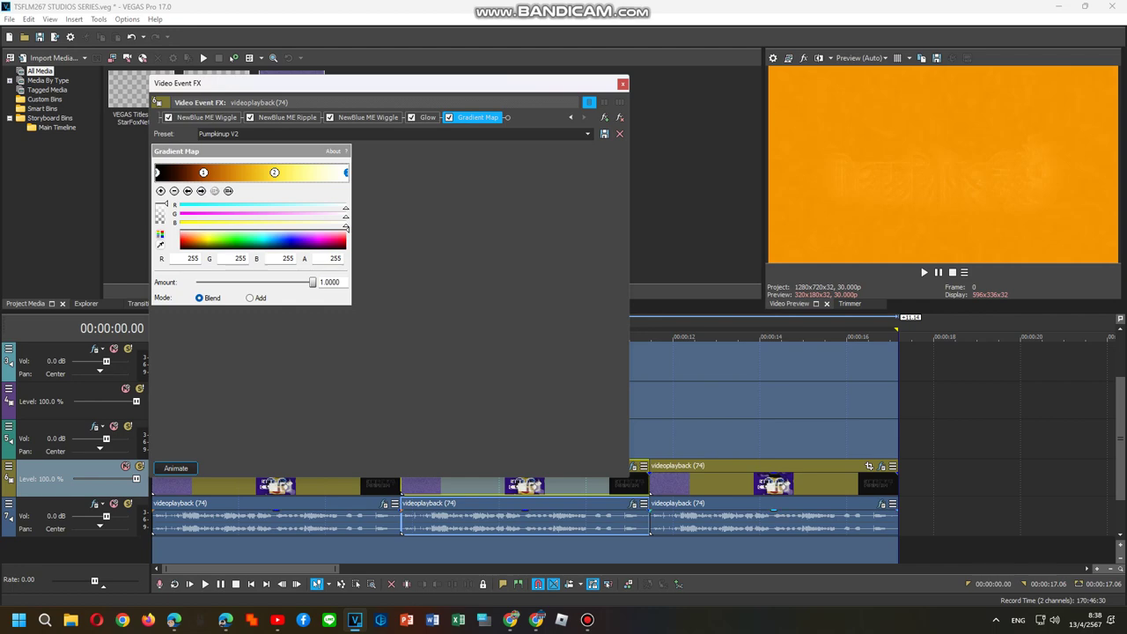
Review the Warp, Ripple, Wiggle and Gradient Map settings in the last video event's effect chain and close the effect window
right_click(755, 483)
click(800, 136)
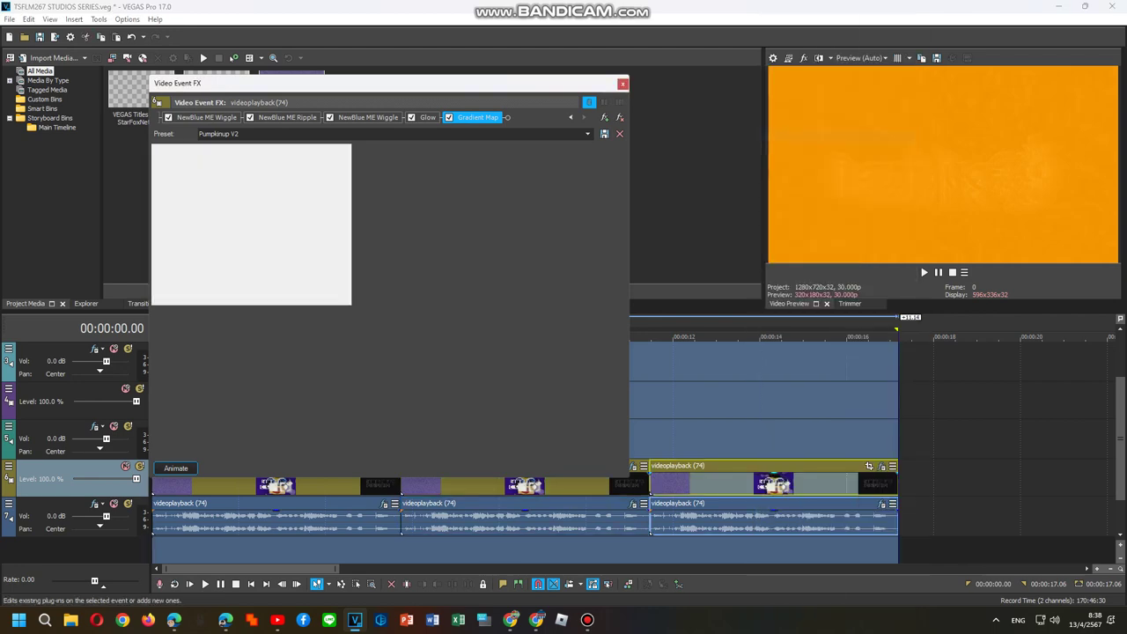
click(202, 117)
click(571, 117)
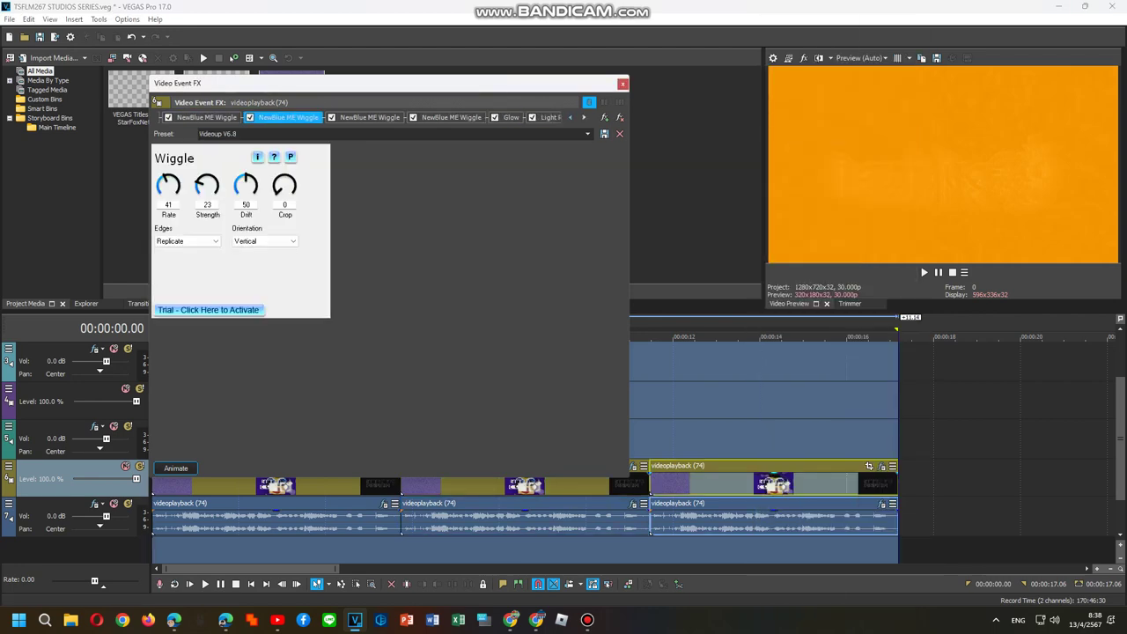
click(571, 117)
click(570, 117)
click(570, 117)
click(570, 117)
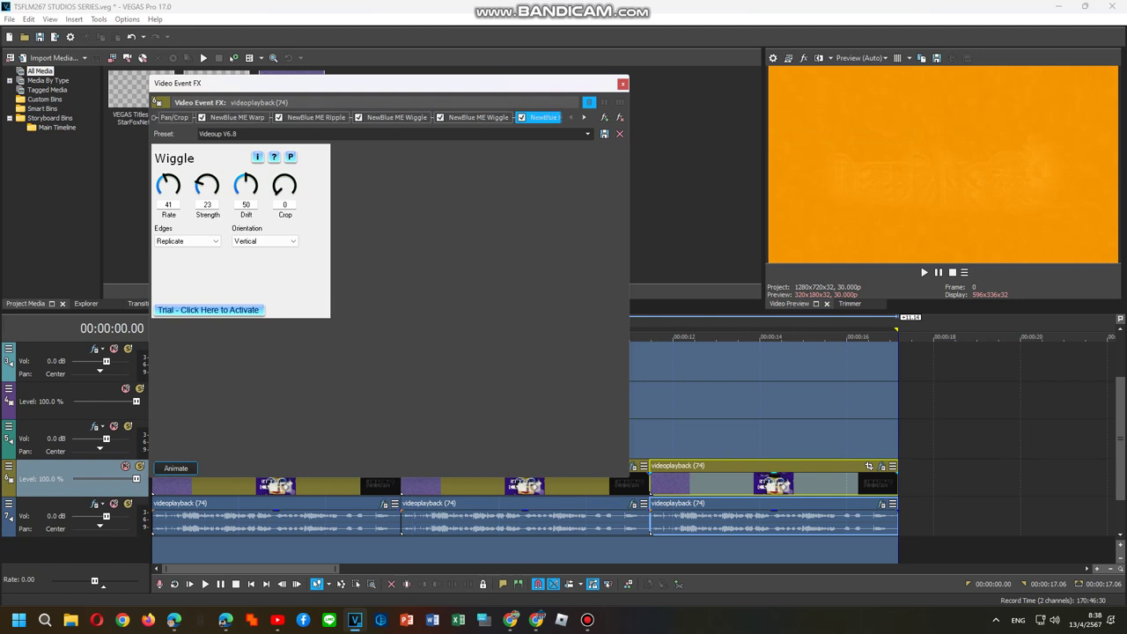
click(236, 117)
click(314, 117)
click(395, 117)
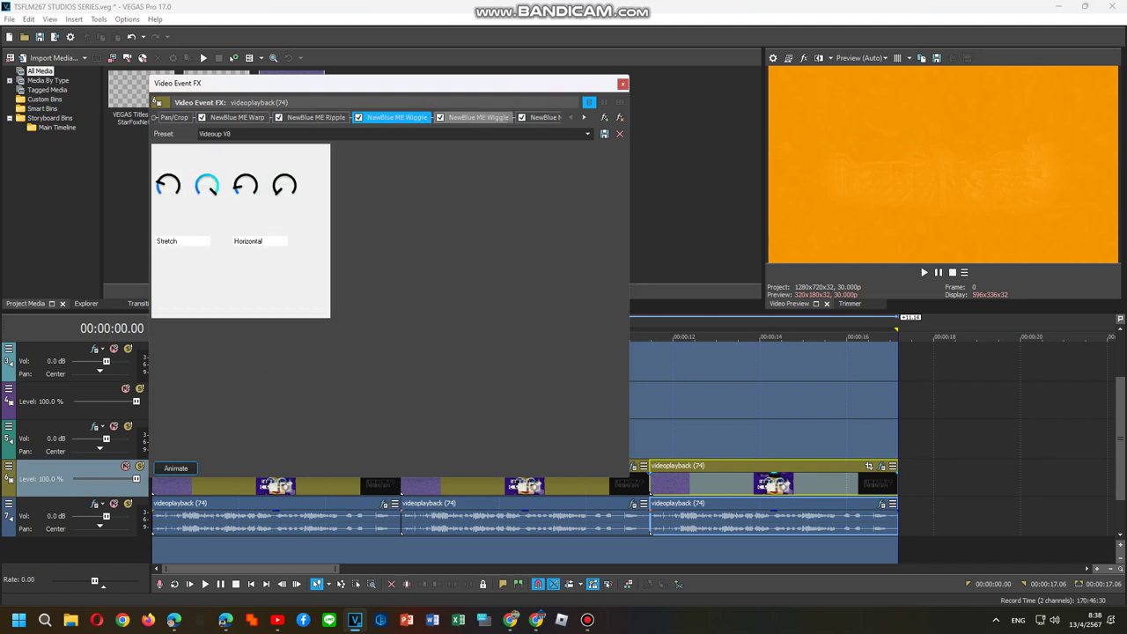
click(476, 117)
click(541, 117)
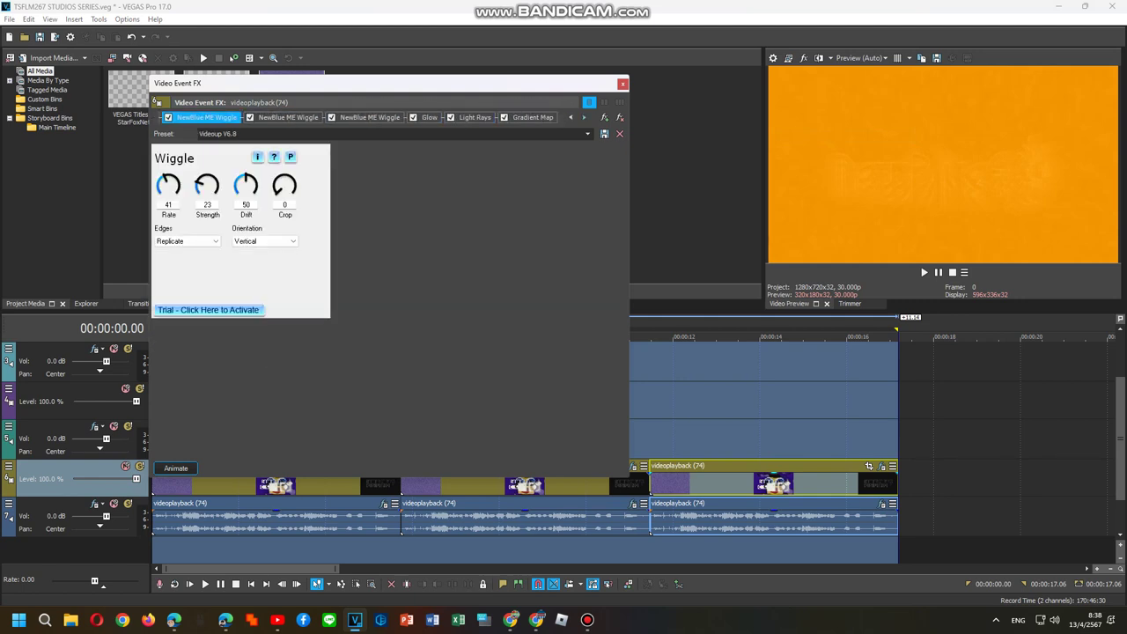
click(287, 117)
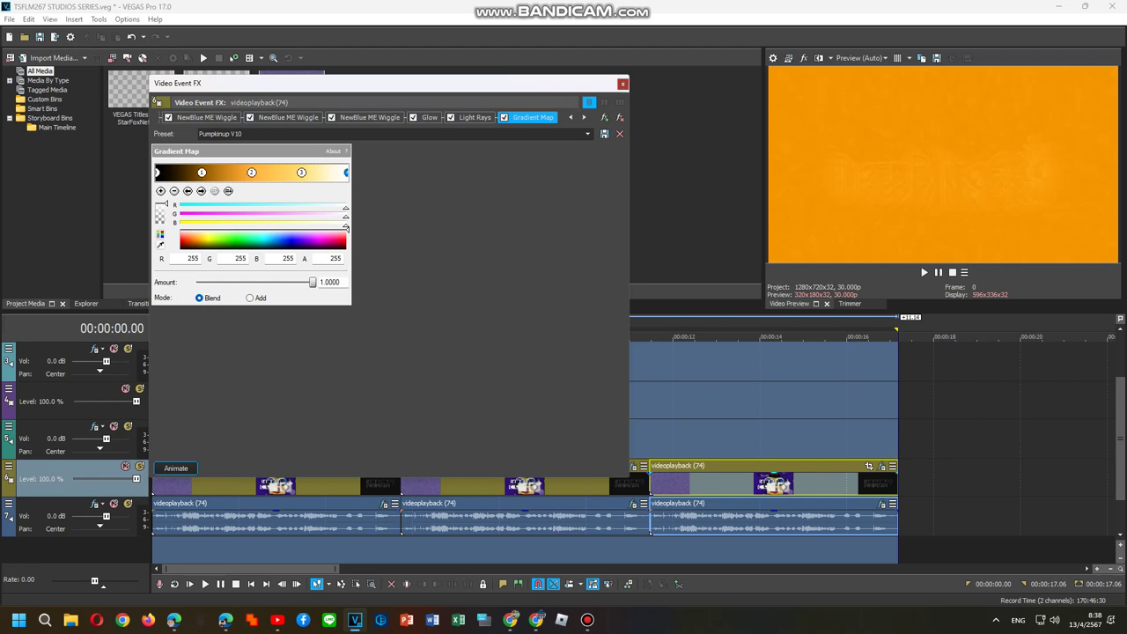
click(623, 82)
Preview the frame at 00:00:04.07 in the first video event and select the time range spanning all three events
click(775, 438)
drag(776, 337, 335, 337)
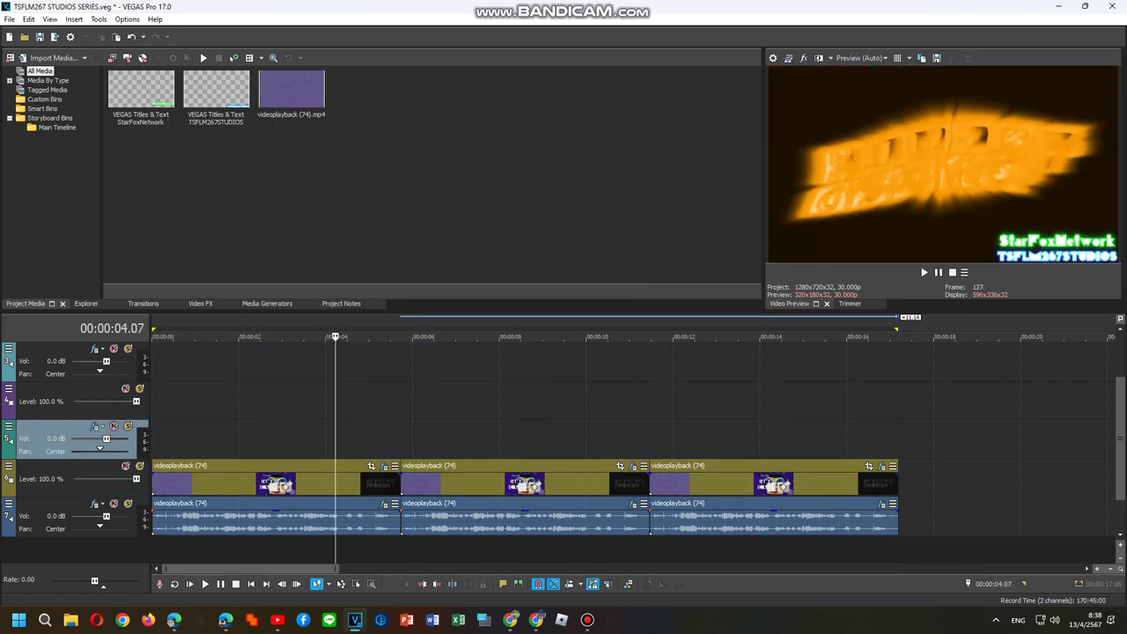
double_click(805, 330)
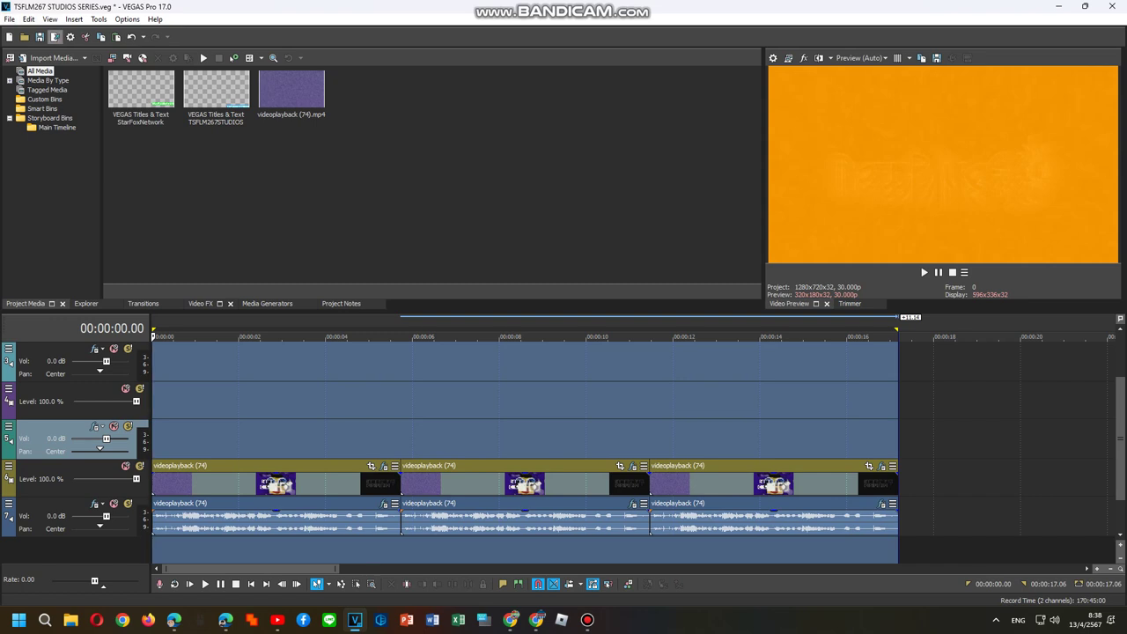
Open the render settings for the project and name the output file "3 New Effects Pumpkinup V0,V2,V10"
click(55, 36)
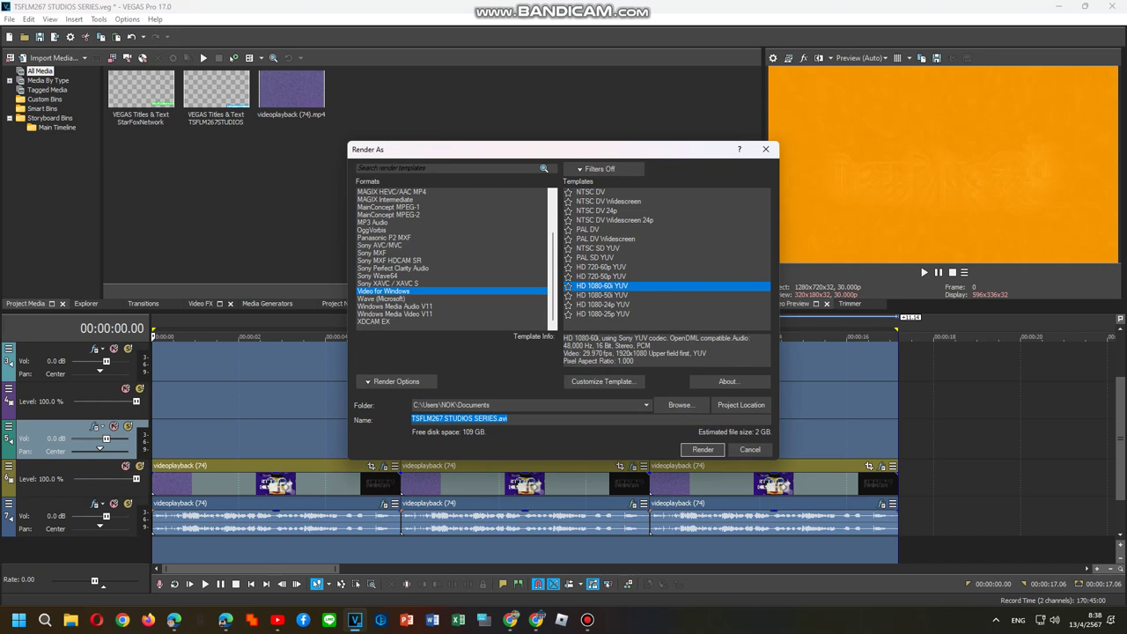
text(3 New E)
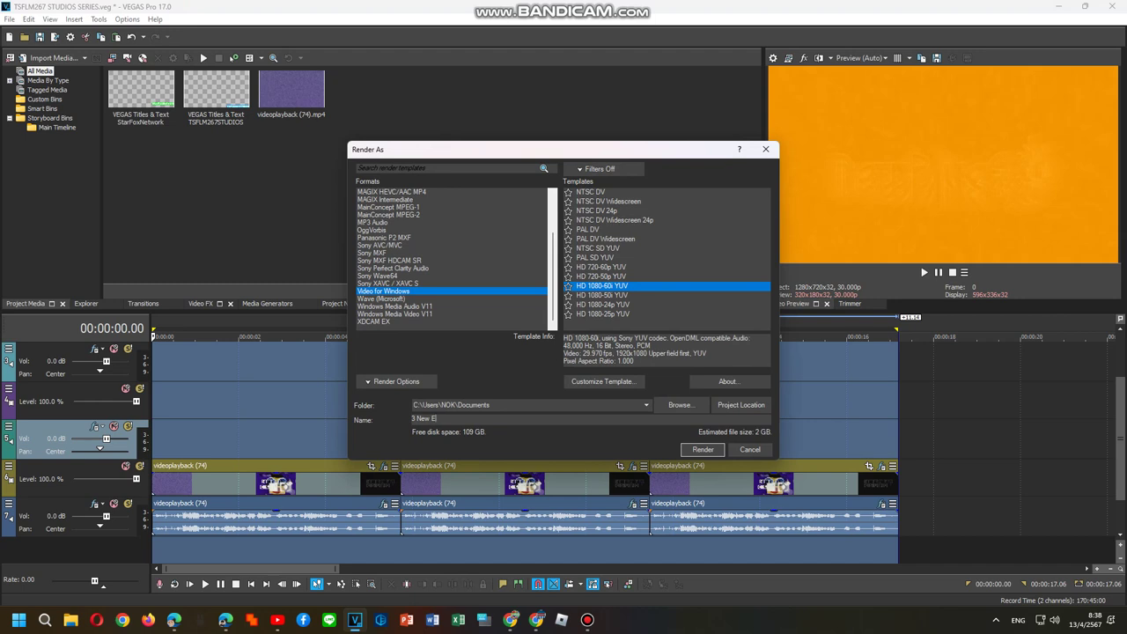
text(ffects)
text(Pumpkinup V0,V2,V)
text(10)
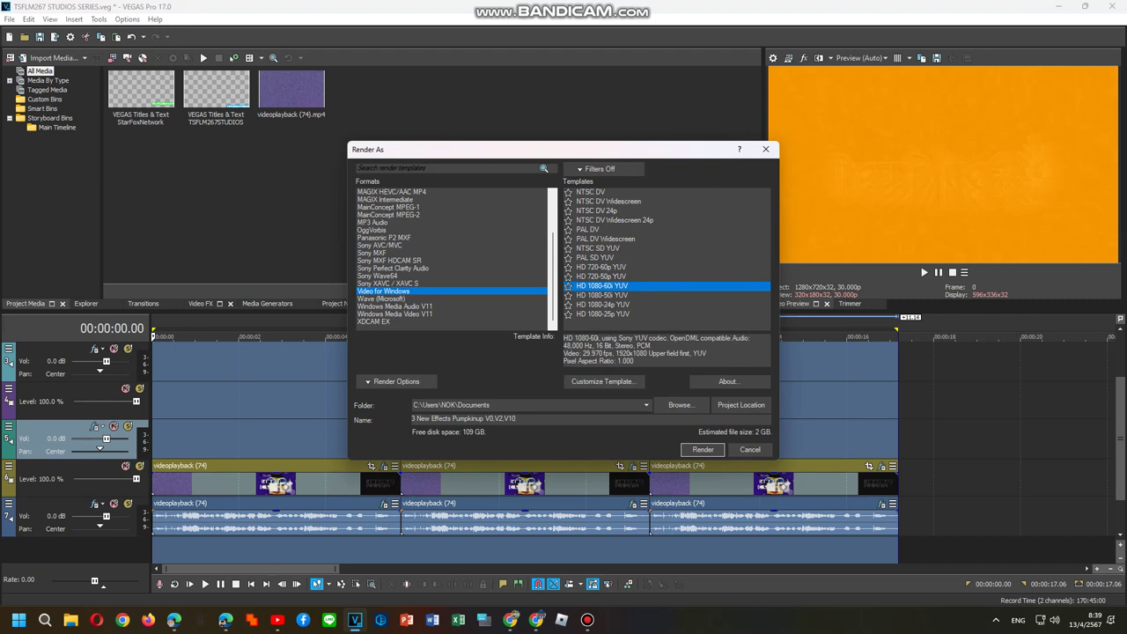